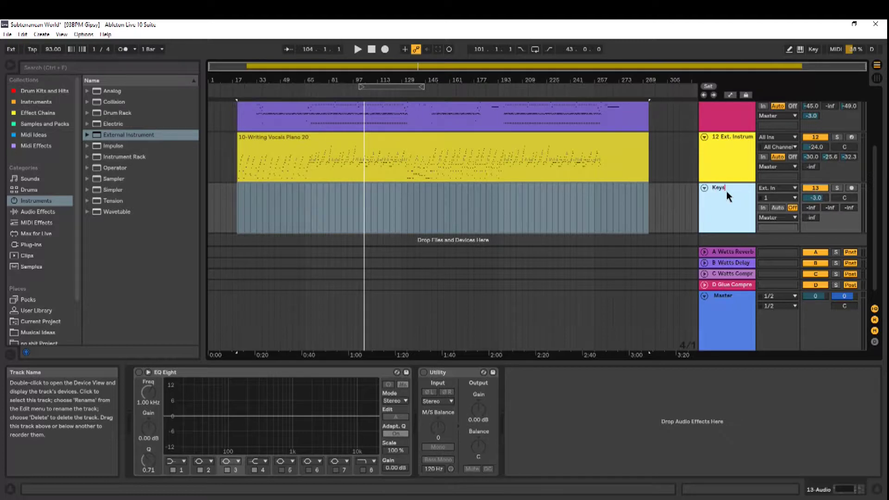
Set the Keys track's input channel to 2 and its monitoring to In
{"action": "left_click", "coordinate": [815, 204]}
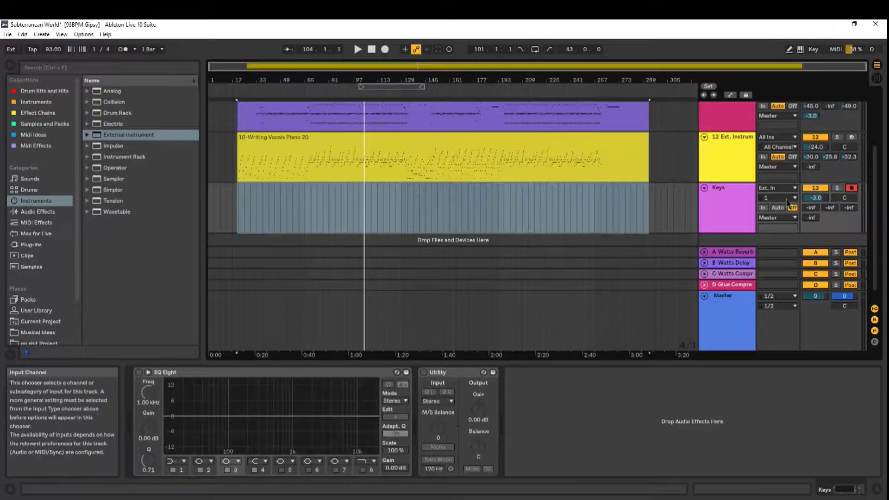
{"action": "left_click", "coordinate": [787, 199]}
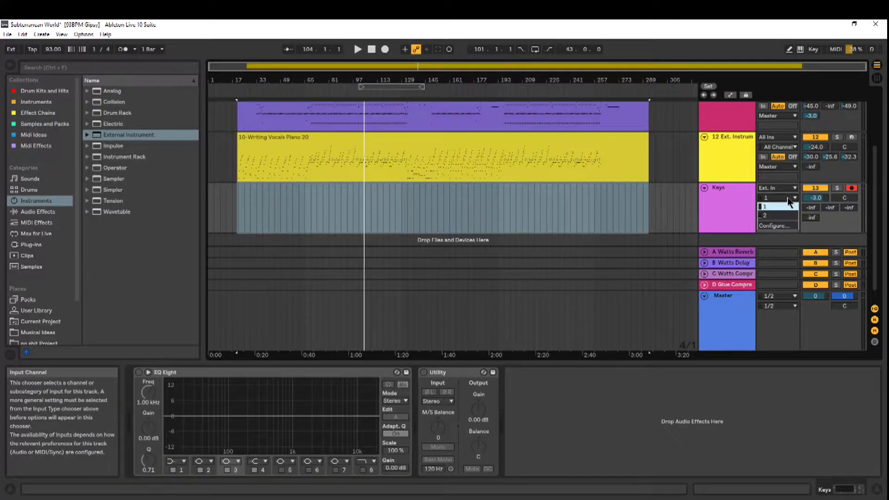
{"action": "left_click", "coordinate": [770, 216]}
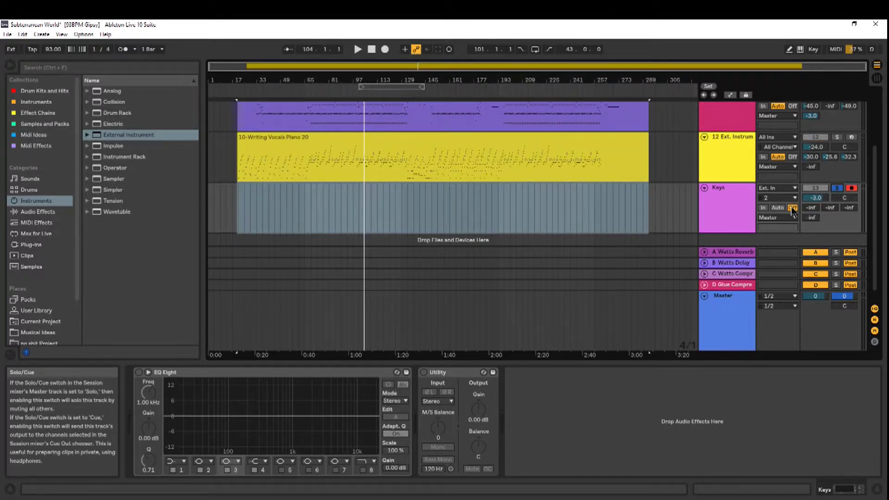
{"action": "left_click", "coordinate": [764, 208]}
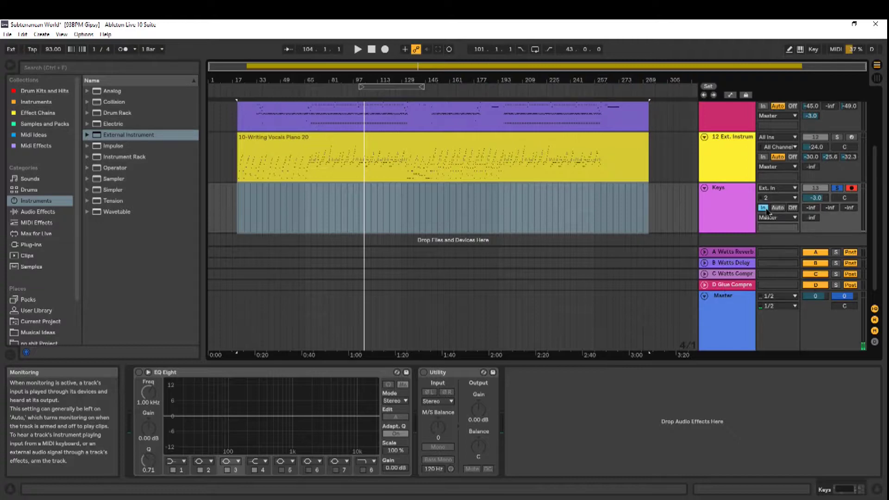
Record an audio take on the Keys track, stop it, and set the track's monitoring to Off
{"action": "key", "text": "F9"}
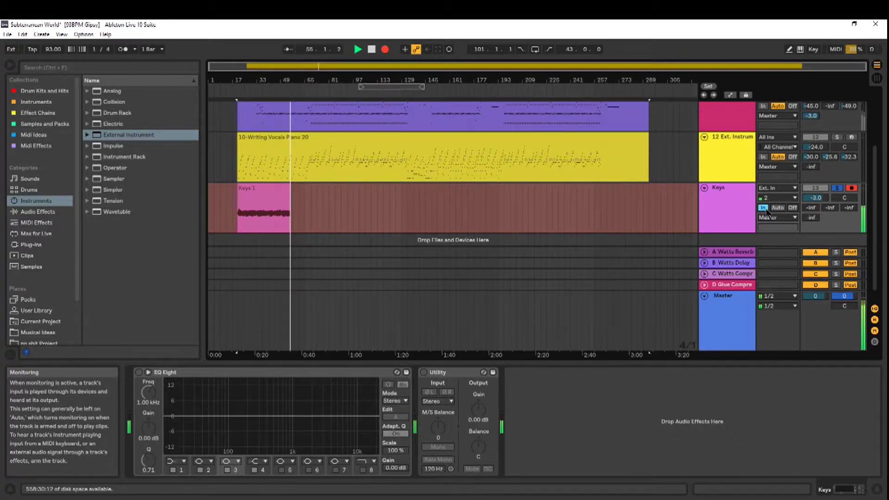
{"action": "key", "text": "space"}
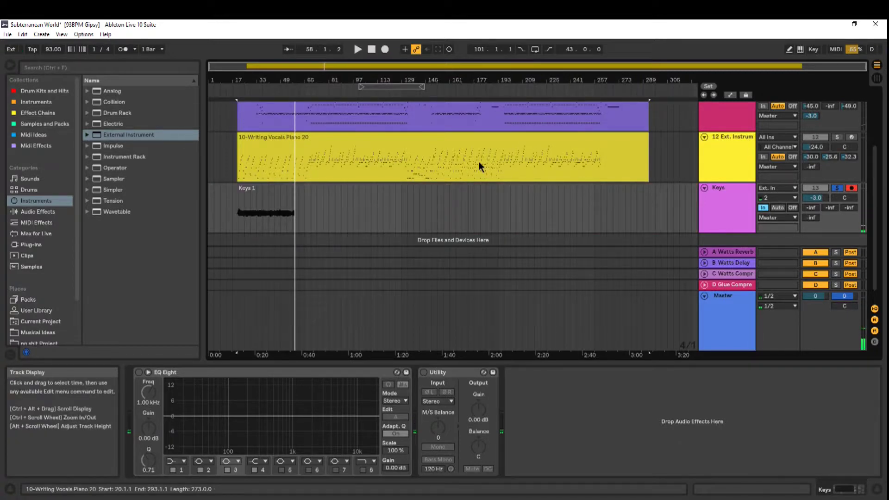
{"action": "left_click", "coordinate": [793, 208]}
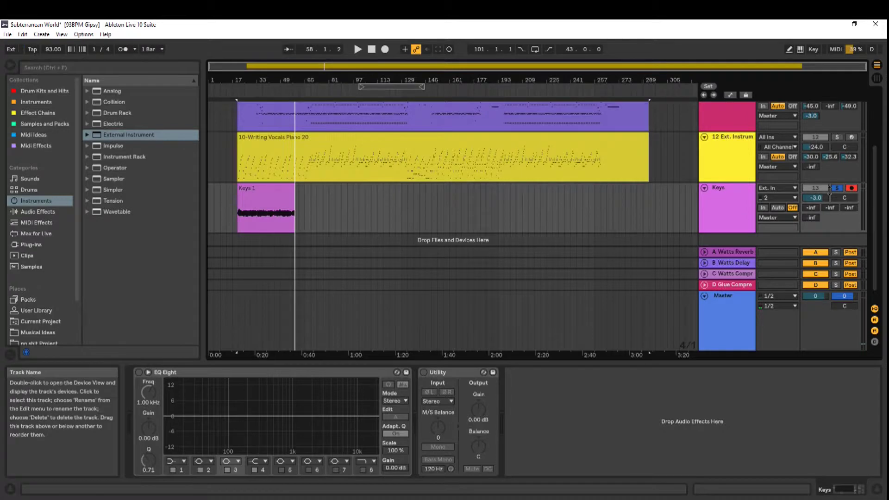
Shift the recorded Keys audio earlier so its first note lines up with the start of bar 21
{"action": "left_click_drag", "start_coordinate": [241, 91], "coordinate": [409, 114]}
{"action": "left_click_drag", "start_coordinate": [346, 68], "coordinate": [346, 68]}
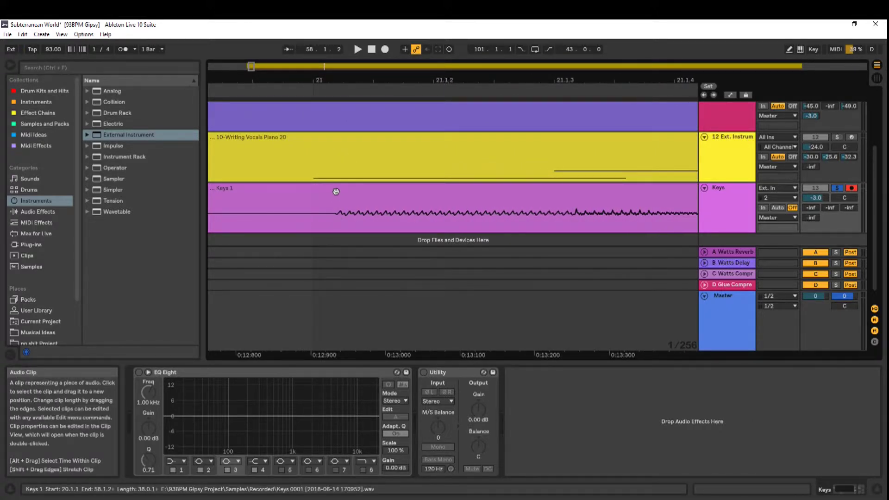
{"action": "left_click_drag", "start_coordinate": [336, 191], "coordinate": [314, 200]}
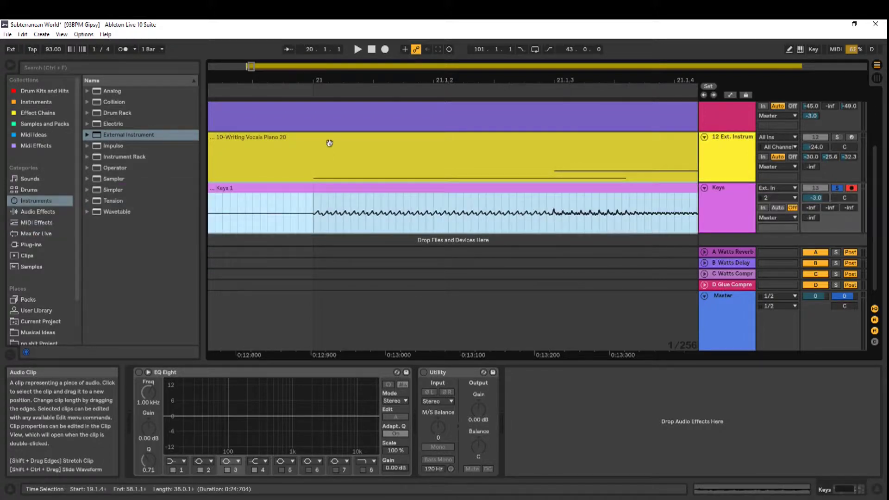
{"action": "mouse_move", "coordinate": [323, 88]}
{"action": "left_mouse_down"}
{"action": "mouse_move", "coordinate": [323, 120]}
{"action": "mouse_move", "coordinate": [323, 79]}
{"action": "left_mouse_up"}
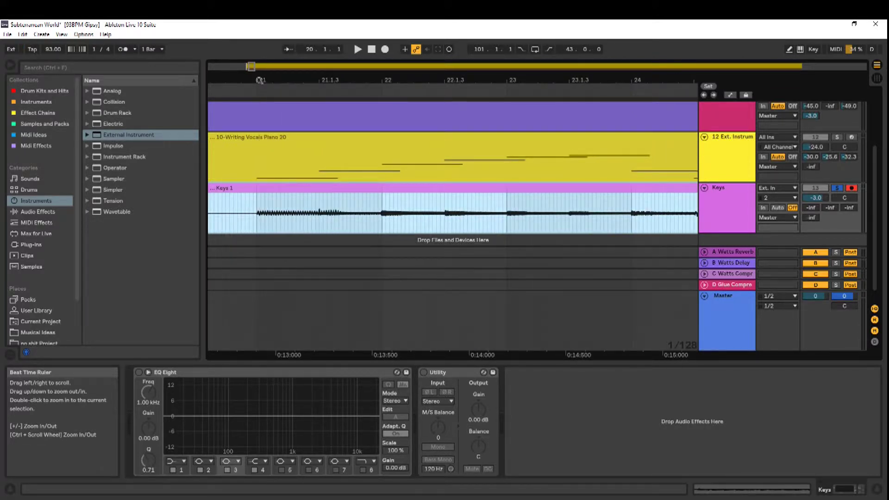
{"action": "left_click_drag", "start_coordinate": [260, 80], "coordinate": [260, 41]}
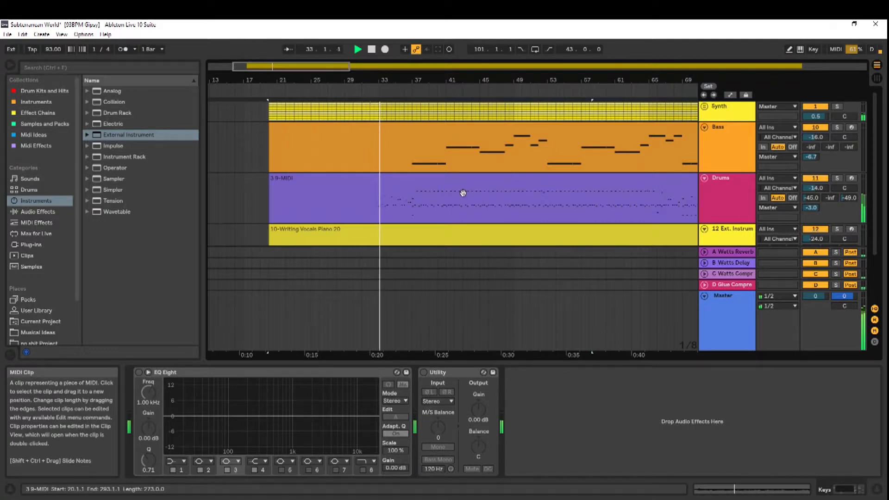
Unfold the Synth group and display the group's effect chain
{"action": "left_click", "coordinate": [703, 107]}
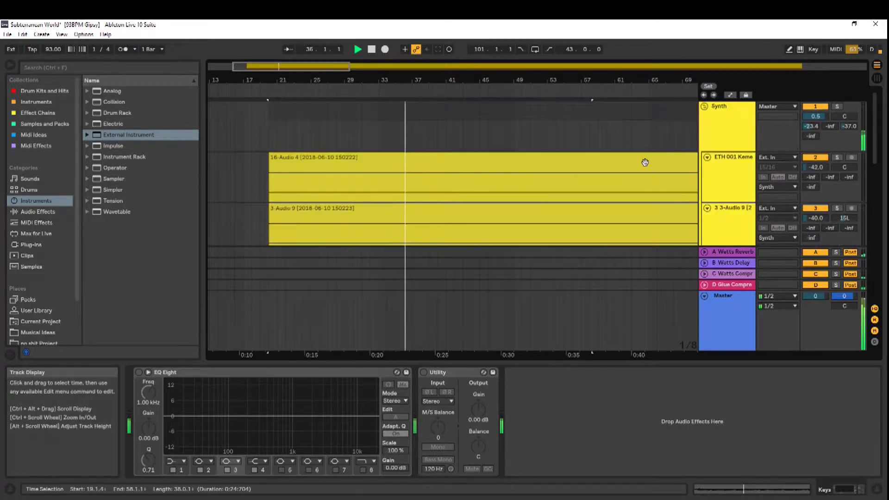
{"action": "scroll", "coordinate": [735, 123], "scroll_direction": "up", "scroll_amount": 2}
{"action": "left_click", "coordinate": [741, 112]}
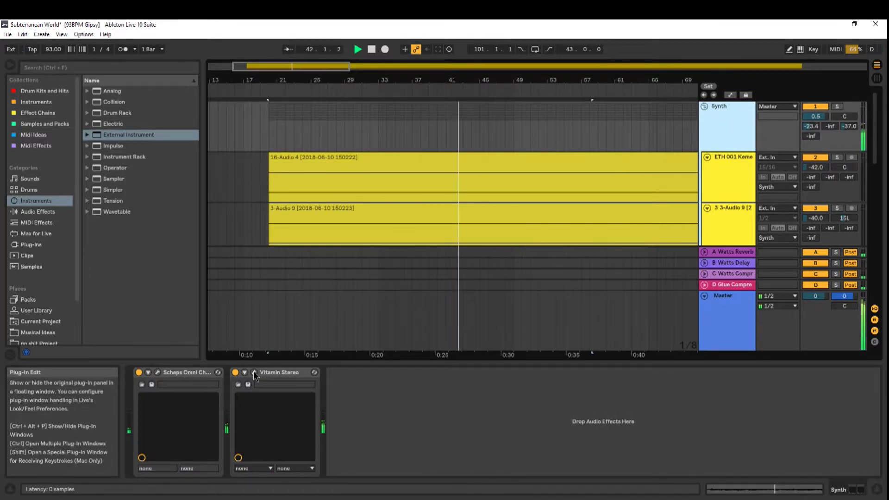
Examine the full-length arrangement of the Synth group's audio clips and the Bass, Drums, external instrument and Keys tracks
{"action": "scroll", "coordinate": [654, 153], "scroll_direction": "down", "scroll_amount": 3}
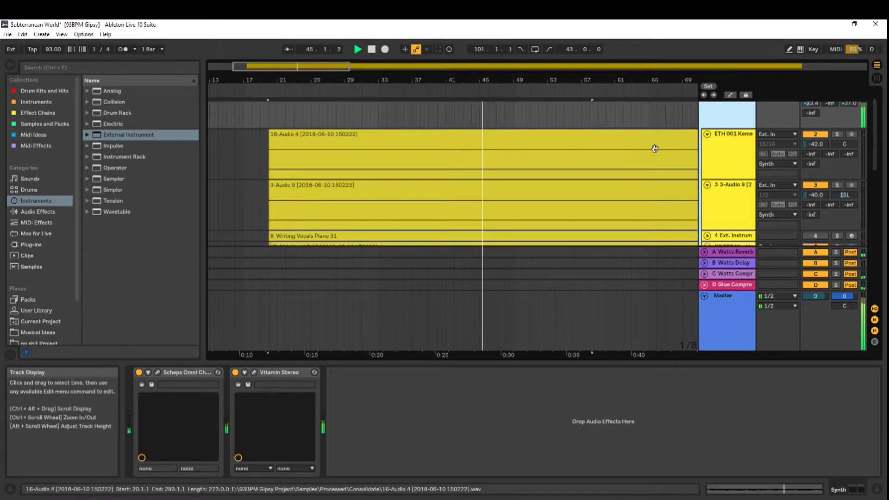
{"action": "left_click_drag", "start_coordinate": [324, 79], "coordinate": [315, 61]}
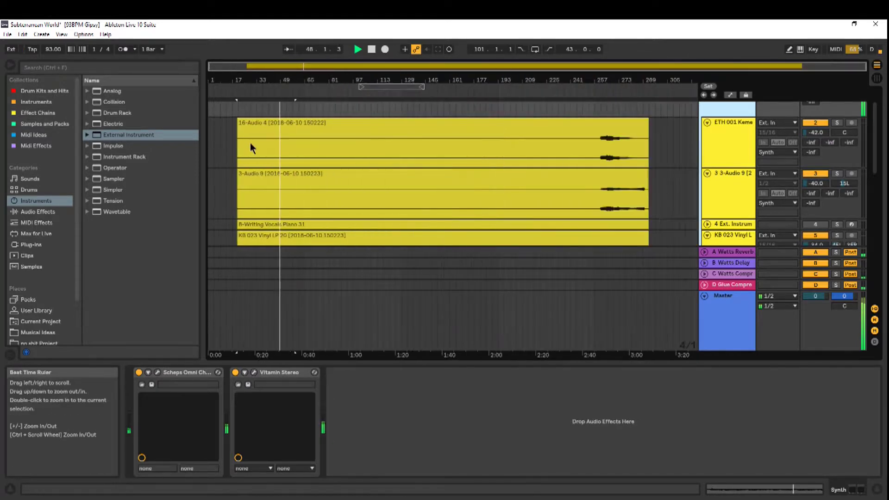
{"action": "scroll", "coordinate": [250, 143], "scroll_direction": "down", "scroll_amount": 2}
{"action": "scroll", "coordinate": [361, 174], "scroll_direction": "down", "scroll_amount": 1}
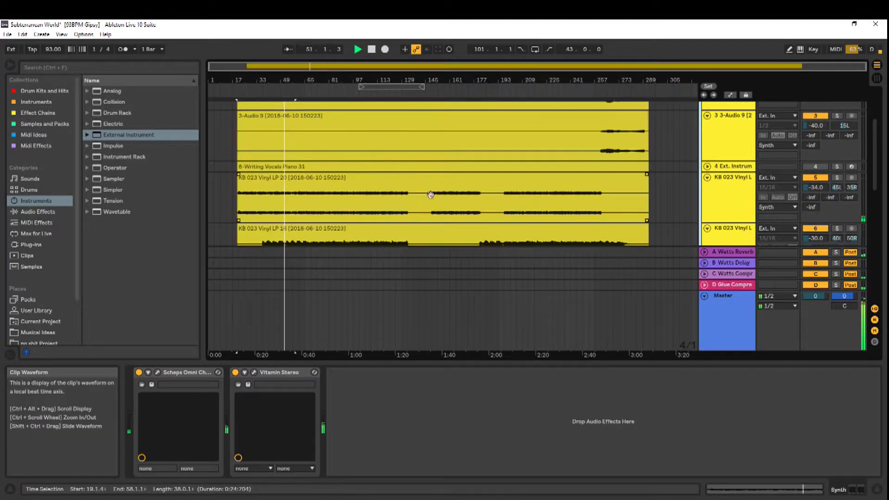
{"action": "scroll", "coordinate": [542, 217], "scroll_direction": "down", "scroll_amount": 4}
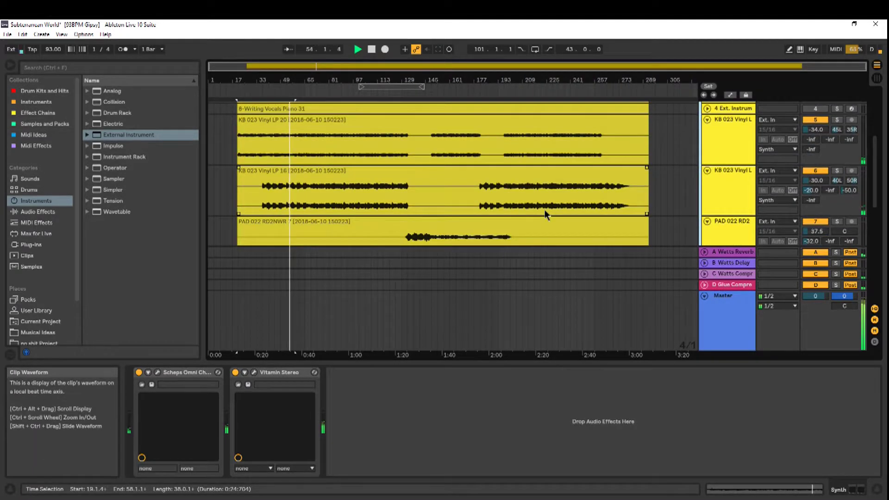
{"action": "scroll", "coordinate": [545, 212], "scroll_direction": "down", "scroll_amount": 3}
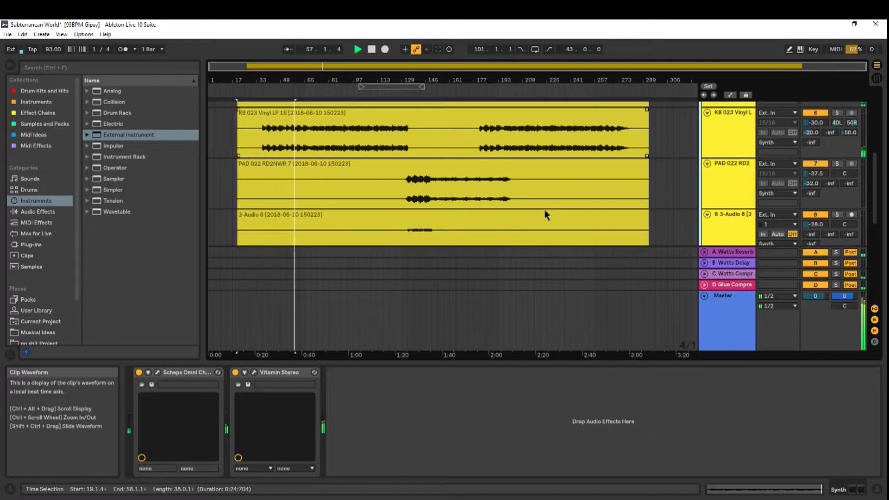
{"action": "scroll", "coordinate": [546, 215], "scroll_direction": "down", "scroll_amount": 5}
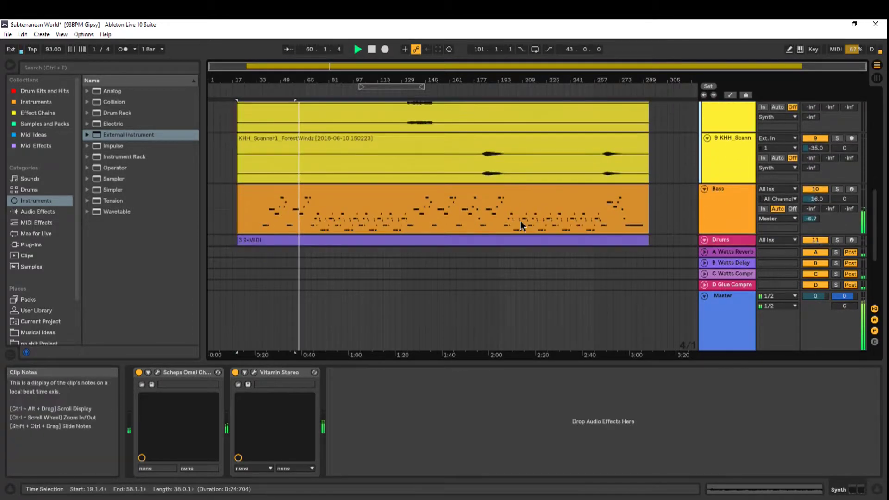
{"action": "scroll", "coordinate": [521, 226], "scroll_direction": "down", "scroll_amount": 3}
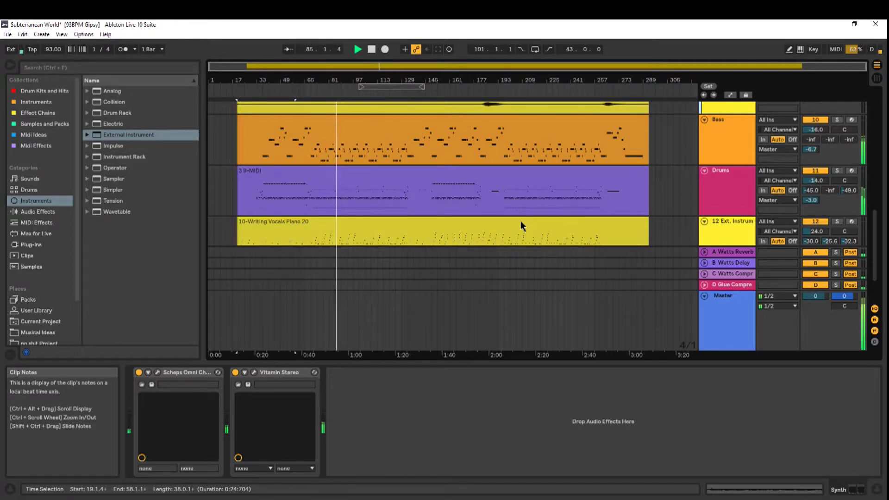
{"action": "left_click", "coordinate": [521, 218]}
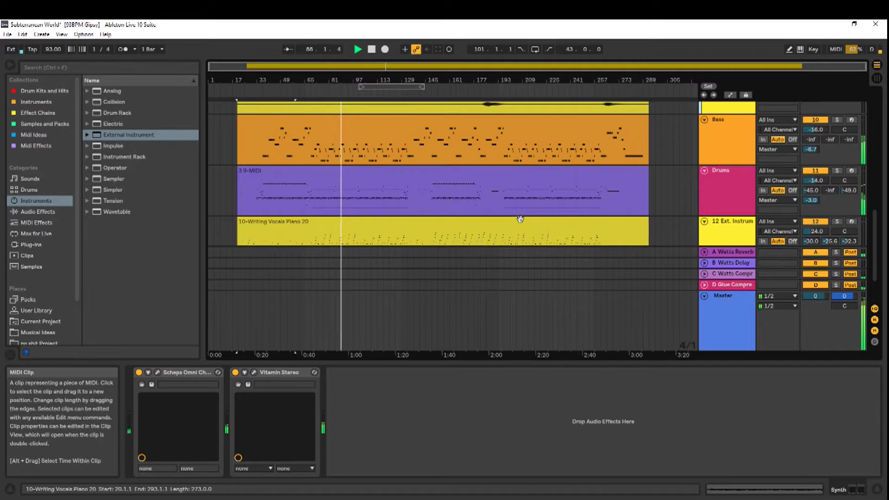
{"action": "key", "text": "ctrl+z"}
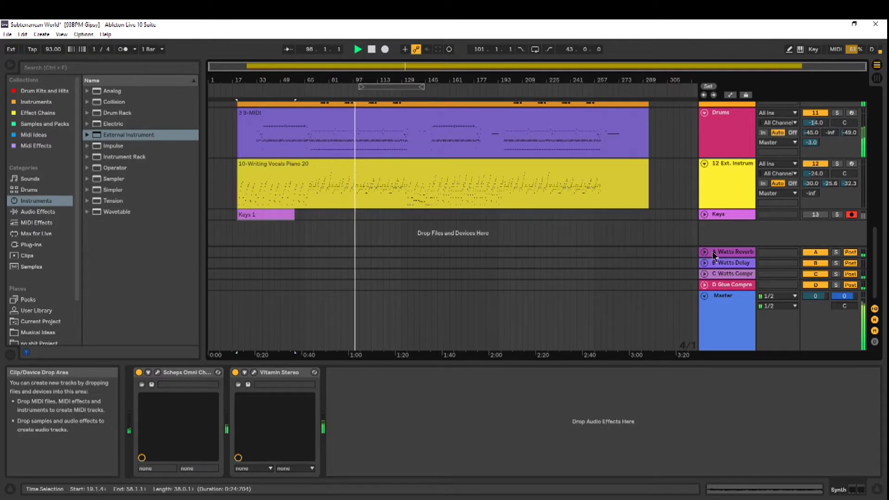
View the Master track's effect chain, and inspect the Scheps Omni Channel plug-in on the Drums track
{"action": "left_click", "coordinate": [731, 295]}
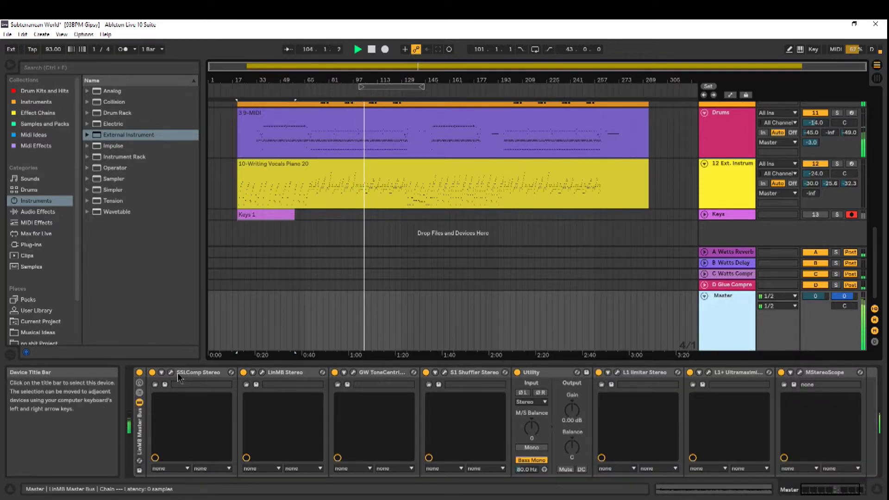
{"action": "scroll", "coordinate": [526, 195], "scroll_direction": "up", "scroll_amount": 2}
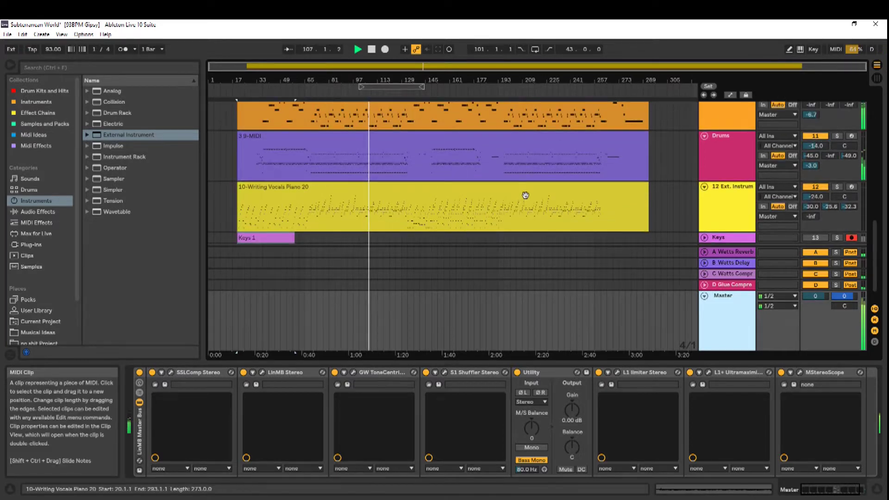
{"action": "scroll", "coordinate": [526, 195], "scroll_direction": "up", "scroll_amount": 3}
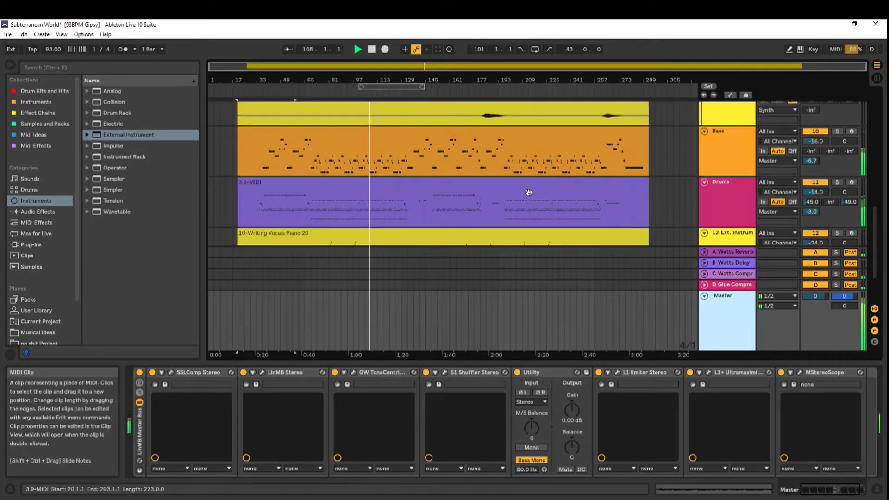
{"action": "left_click", "coordinate": [725, 183]}
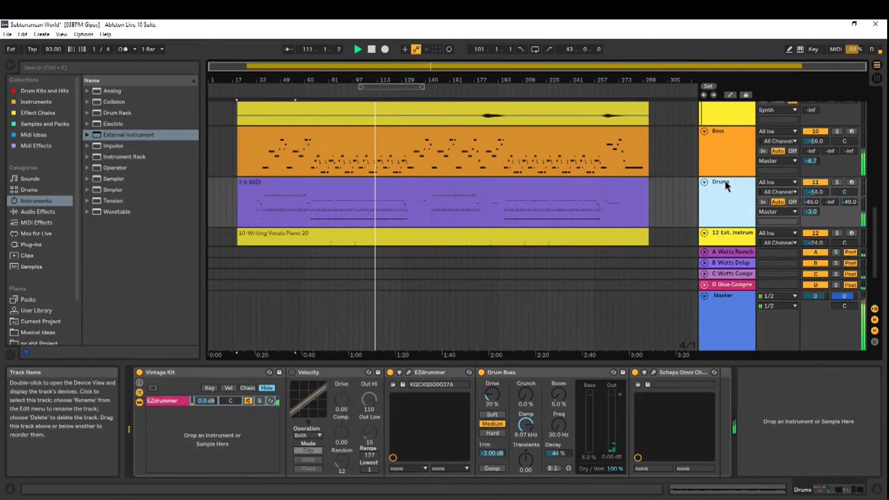
{"action": "left_click", "coordinate": [653, 373]}
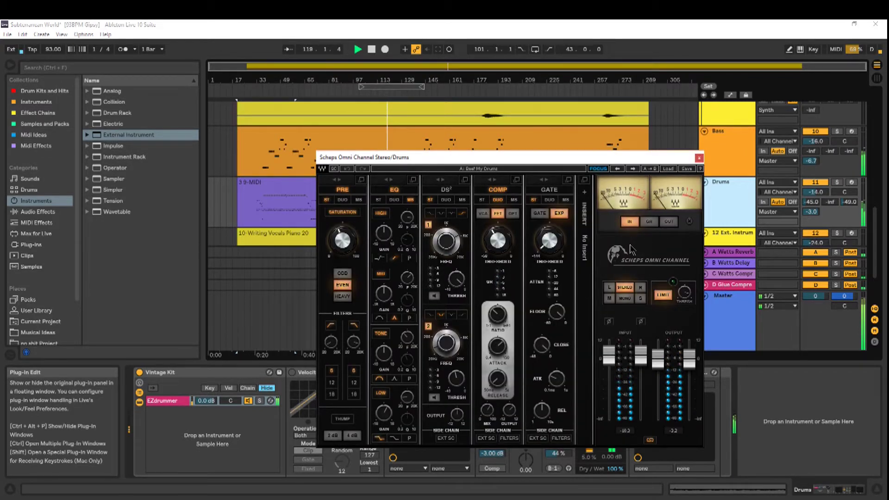
{"action": "left_click", "coordinate": [699, 158]}
View the KHH_Scanner track's effects, and inspect the Vitamin Stereo plug-in on the Synth group
{"action": "scroll", "coordinate": [733, 131], "scroll_direction": "up", "scroll_amount": 3}
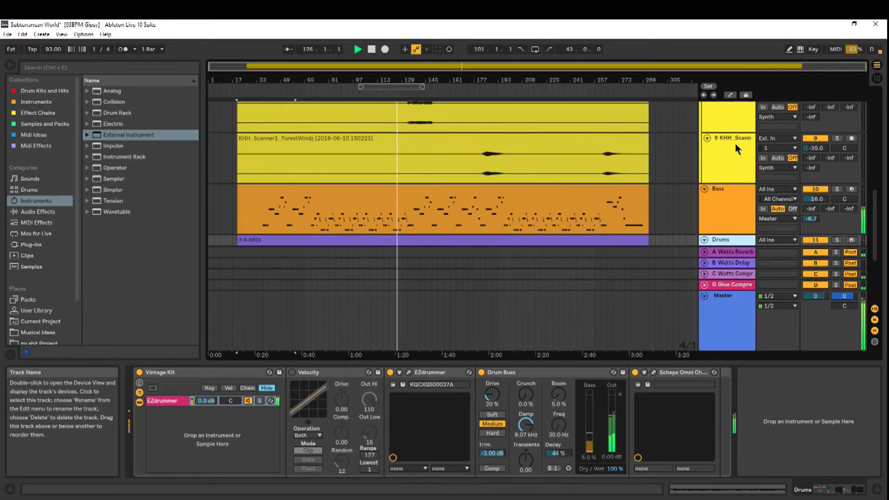
{"action": "left_click", "coordinate": [735, 144]}
{"action": "scroll", "coordinate": [738, 143], "scroll_direction": "up", "scroll_amount": 3}
{"action": "scroll", "coordinate": [737, 143], "scroll_direction": "up", "scroll_amount": 6}
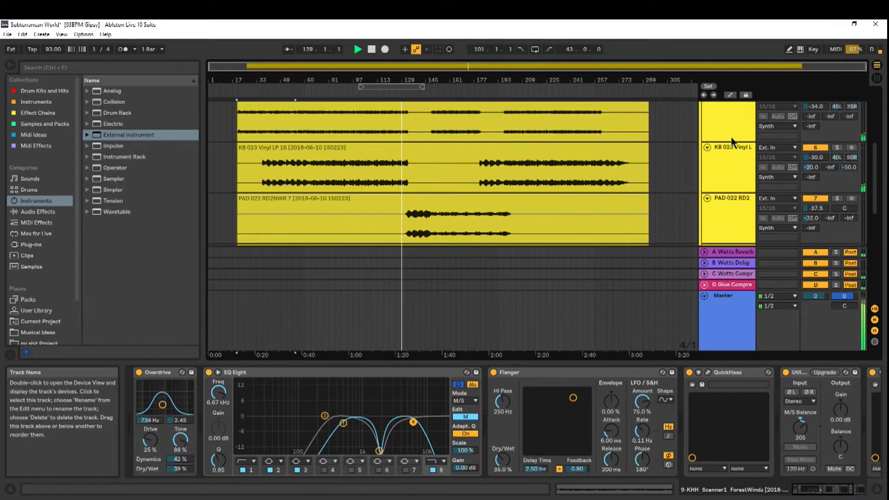
{"action": "left_click", "coordinate": [732, 115]}
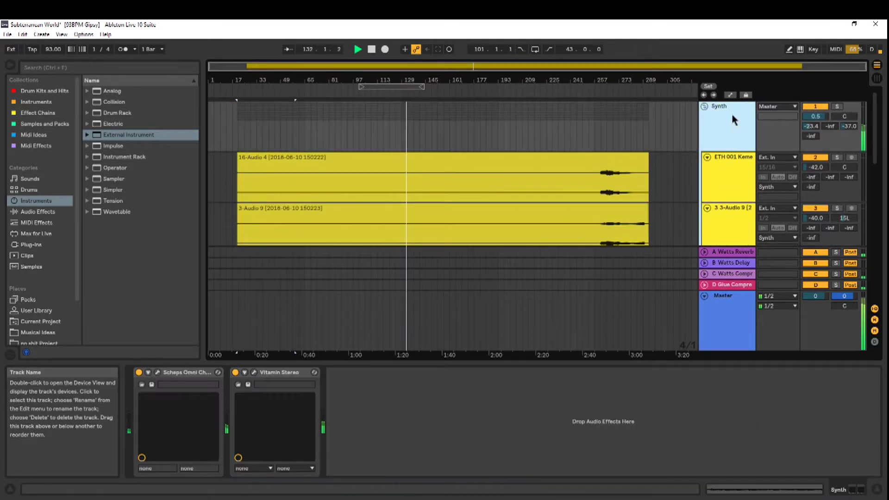
{"action": "left_click", "coordinate": [253, 373]}
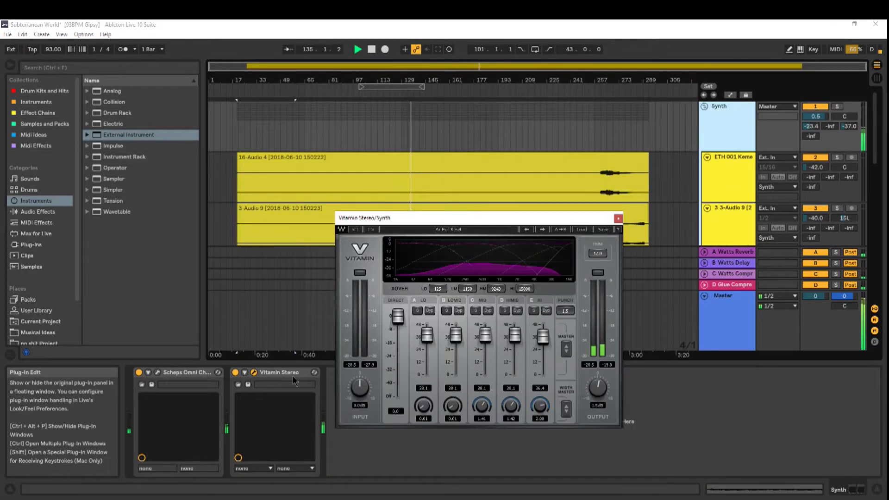
{"action": "left_click", "coordinate": [619, 219]}
{"action": "left_click", "coordinate": [609, 224]}
{"action": "scroll", "coordinate": [461, 211], "scroll_direction": "down", "scroll_amount": 1}
{"action": "scroll", "coordinate": [435, 252], "scroll_direction": "down", "scroll_amount": 3}
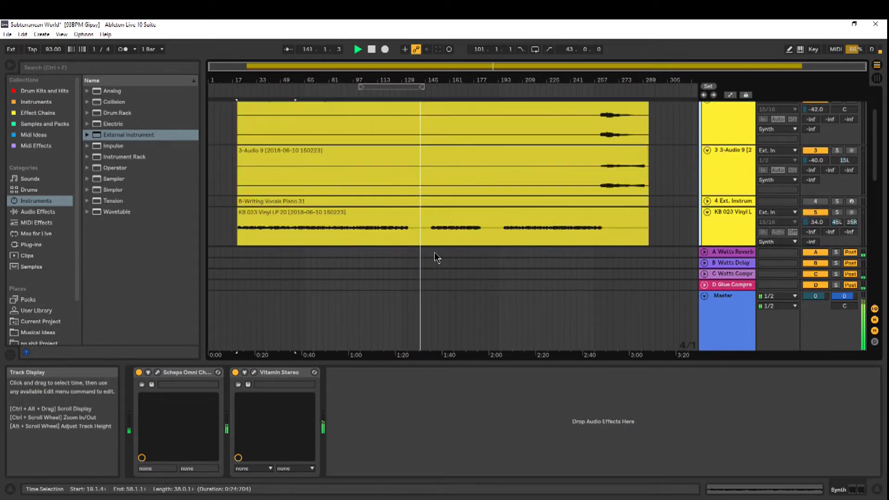
{"action": "left_click", "coordinate": [421, 227]}
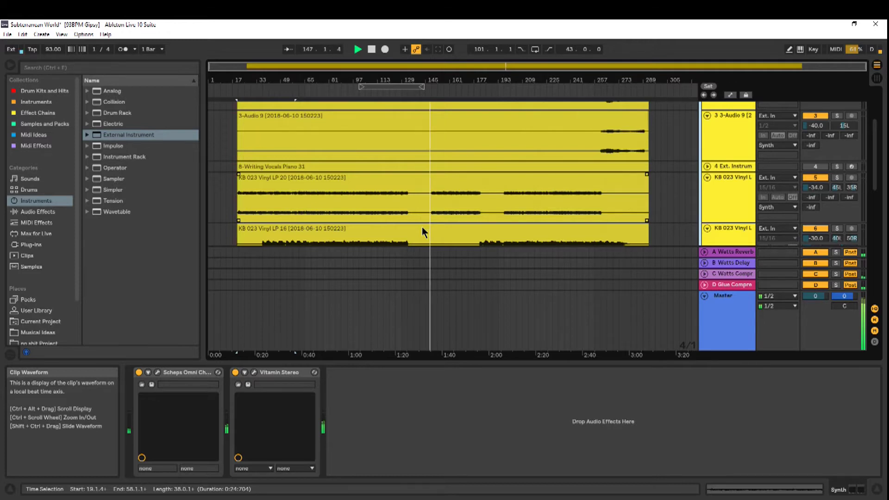
{"action": "left_click", "coordinate": [441, 223]}
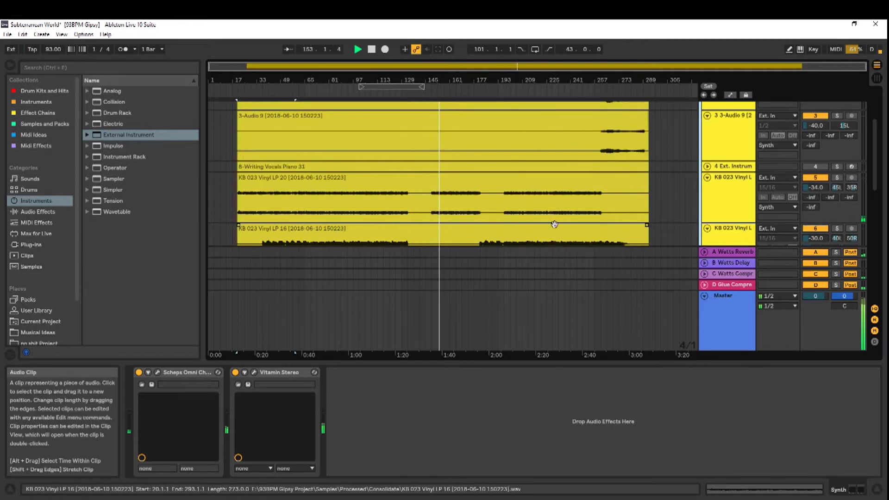
{"action": "left_click", "coordinate": [525, 222]}
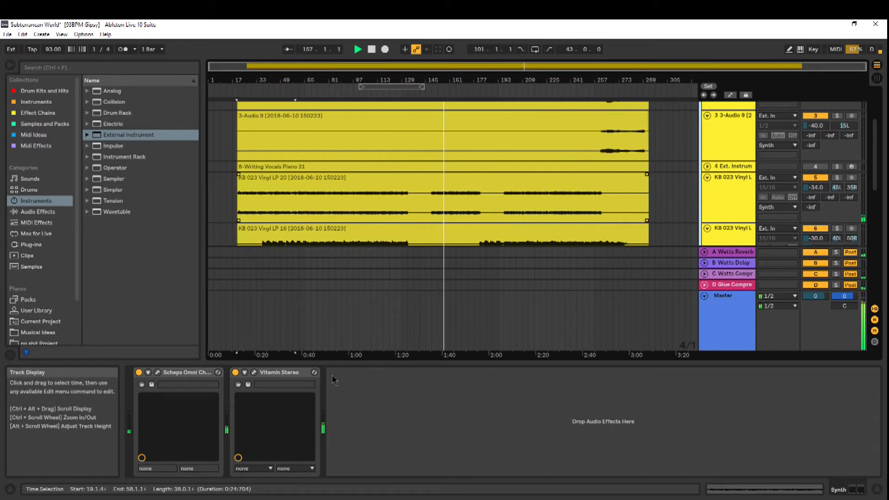